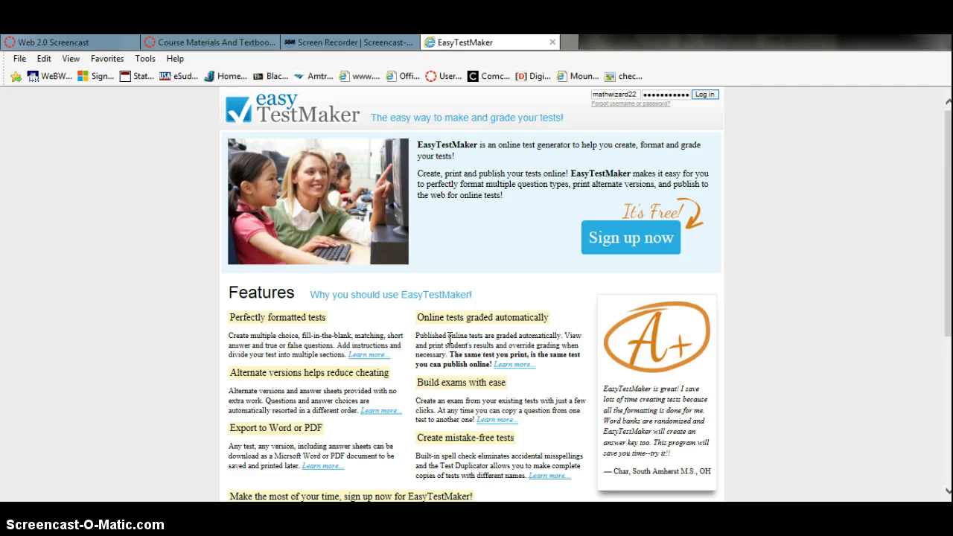
Log in to EasyTestMaker, going back to the home page after the first attempt errors.
{"action": "left_click", "coordinate": [706, 95]}
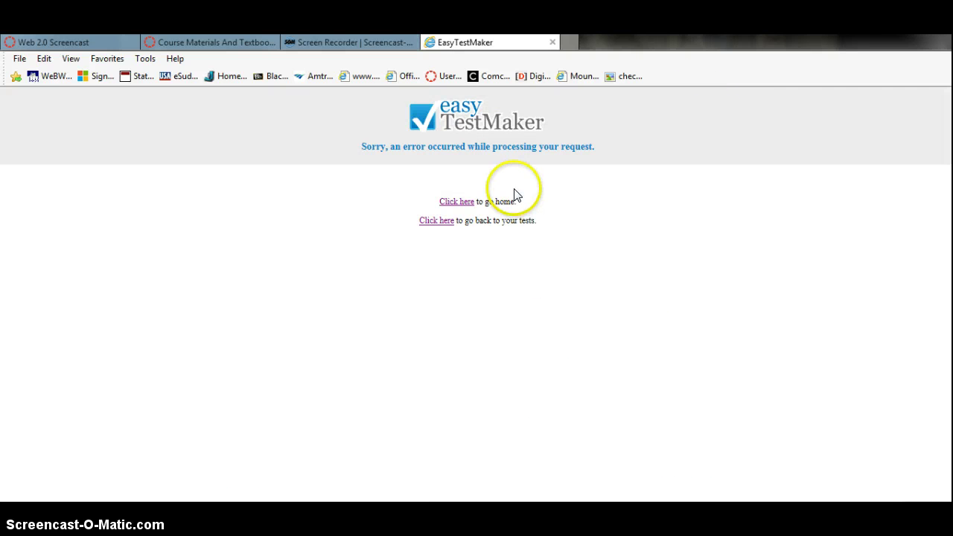
{"action": "left_click", "coordinate": [467, 202]}
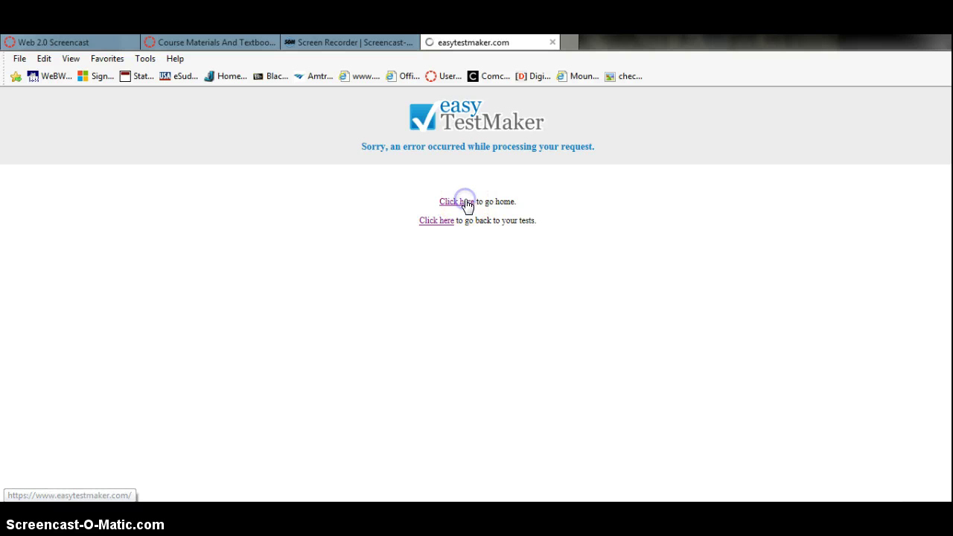
{"action": "left_click", "coordinate": [707, 95]}
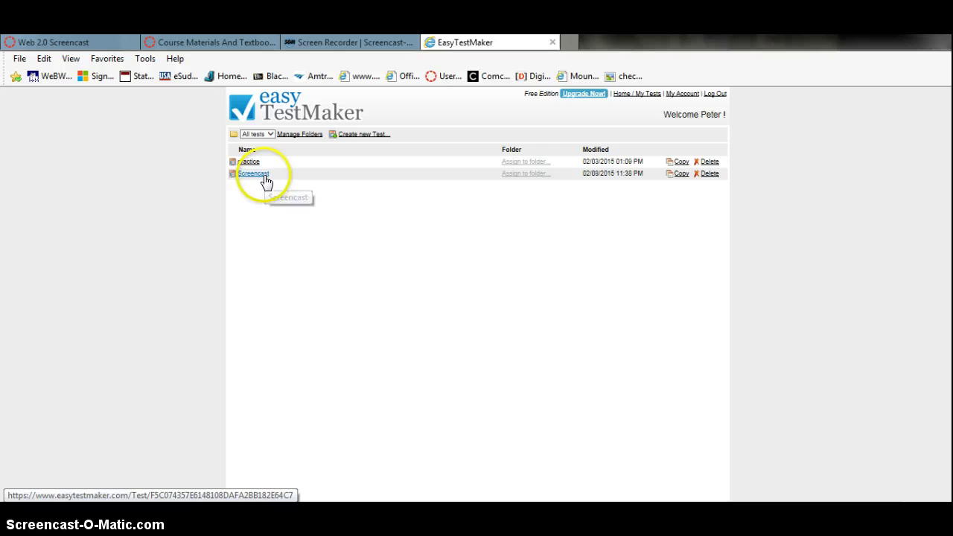
Open the Screencast test and edit question 1, whose correct answer is 'easy TestMaker'.
{"action": "left_click", "coordinate": [265, 180]}
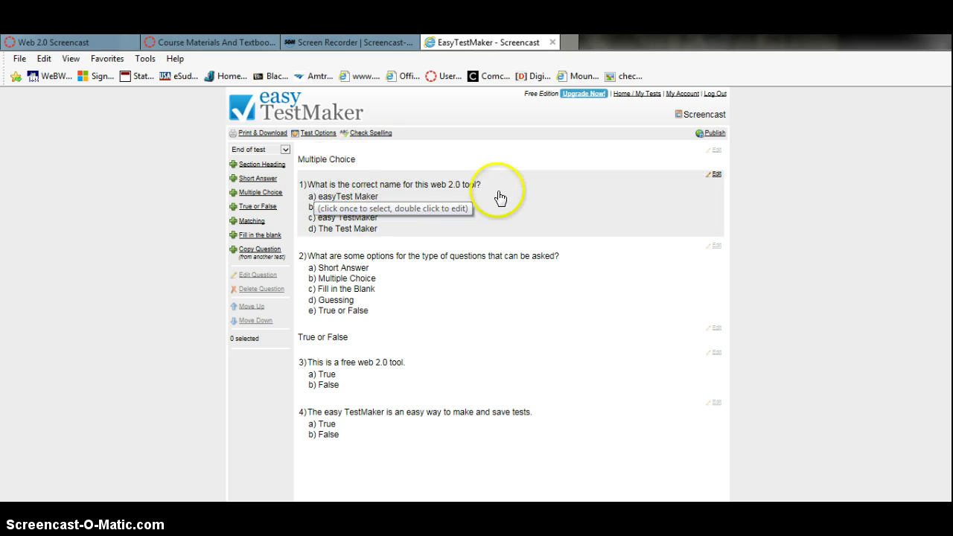
{"action": "left_click", "coordinate": [720, 175]}
{"action": "left_click", "coordinate": [718, 175]}
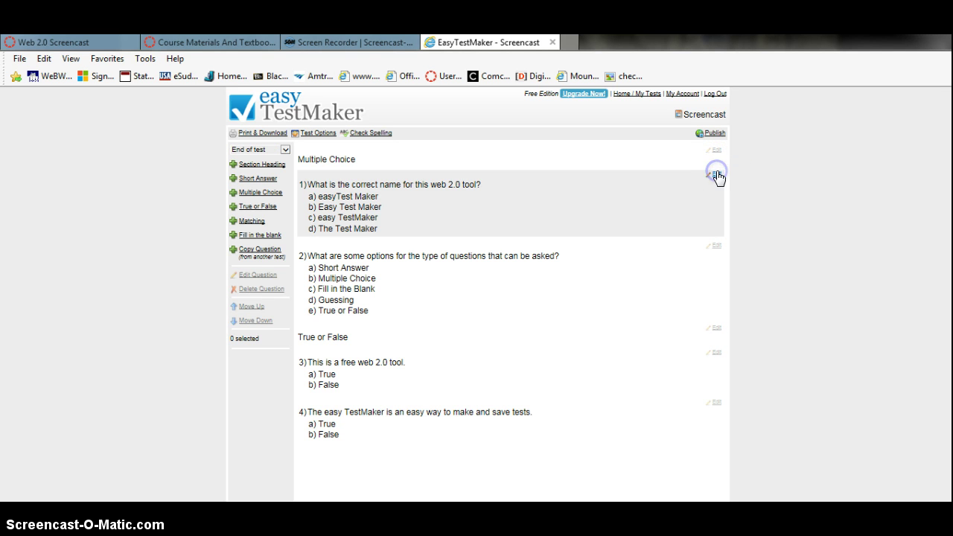
{"action": "left_click", "coordinate": [718, 176]}
Save question 1 with 'Add another Multiple Choice after saving?' checked.
{"action": "left_click", "coordinate": [323, 235]}
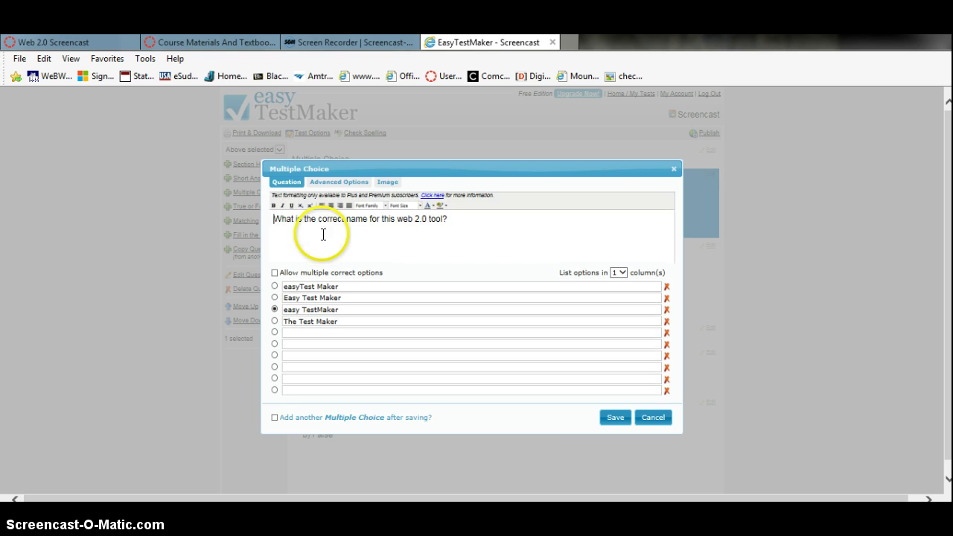
{"action": "left_click", "coordinate": [275, 418]}
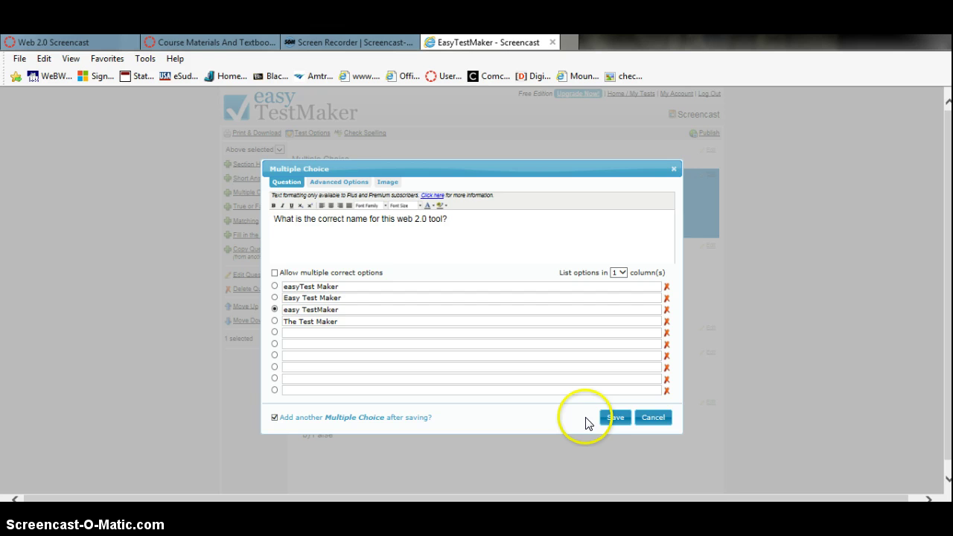
{"action": "left_click", "coordinate": [610, 419]}
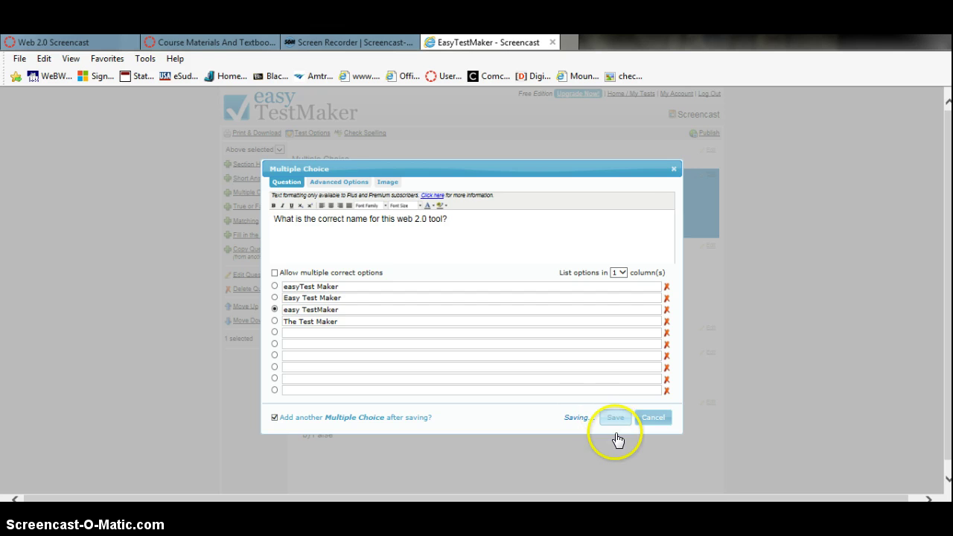
Enter the question 'How long can our screencast be?' and its first answer, 4 minutes.
{"action": "left_click", "coordinate": [286, 235]}
{"action": "type", "text": "Ho"}
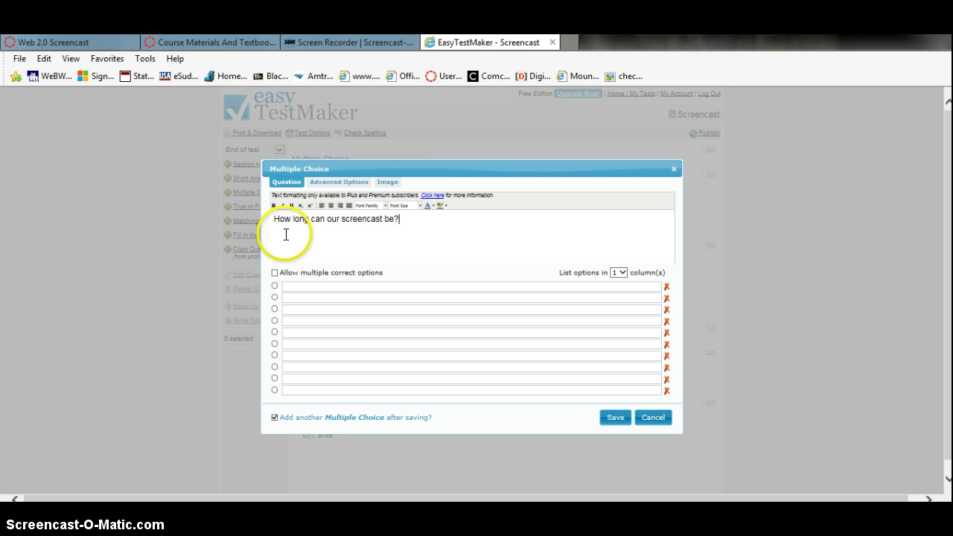
{"action": "left_click", "coordinate": [298, 286]}
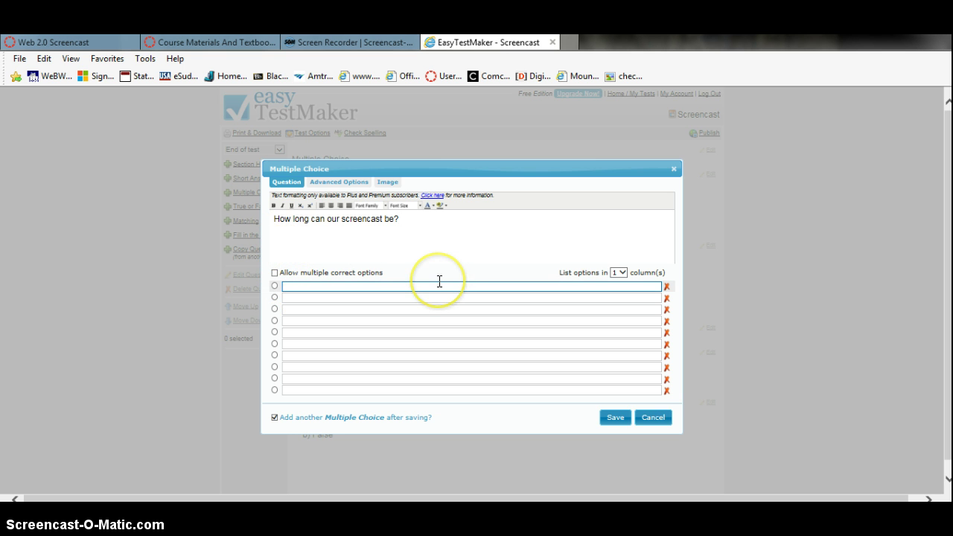
{"action": "left_click", "coordinate": [618, 272]}
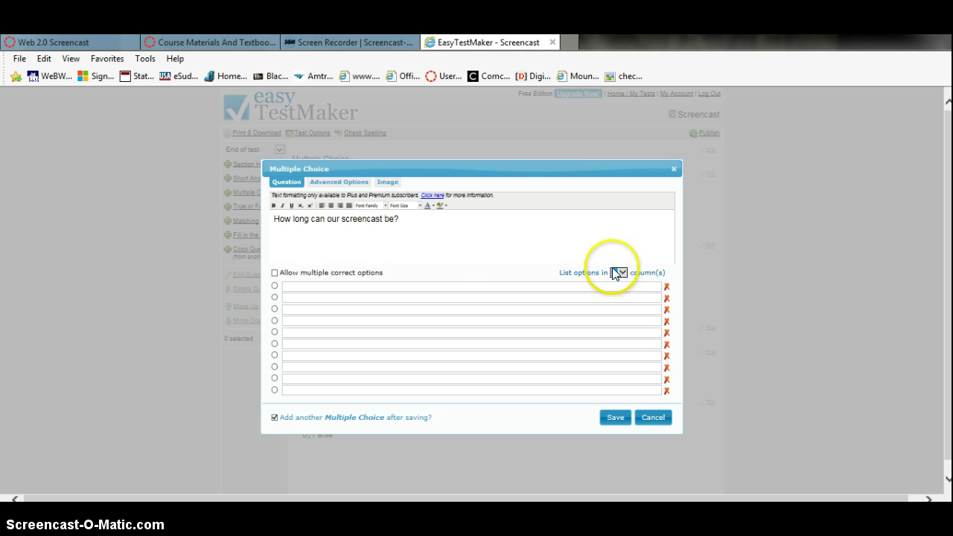
{"action": "left_click", "coordinate": [382, 287]}
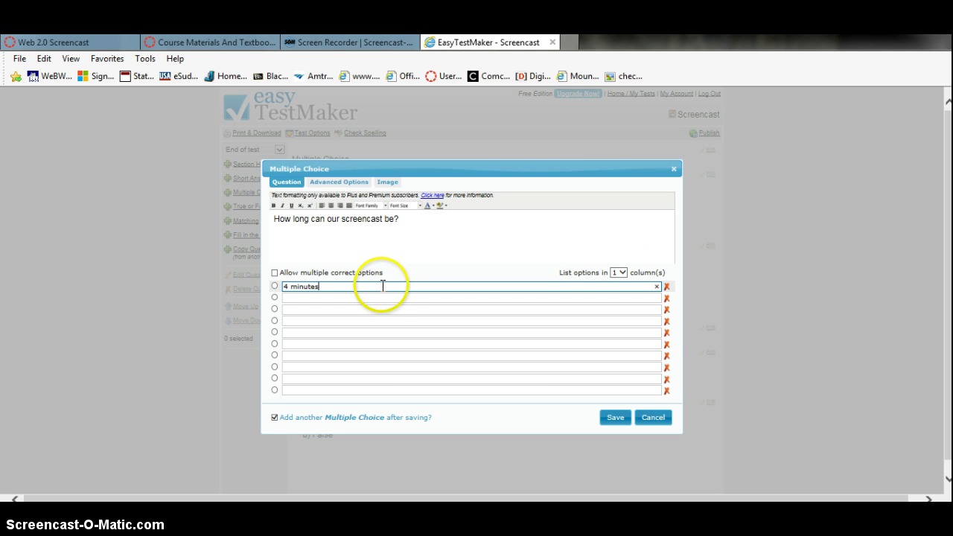
Add answers 5, 7 minutes and 2, mark 7 minutes correct, and save without adding another.
{"action": "key", "text": "Tab"}
{"action": "type", "text": "5"}
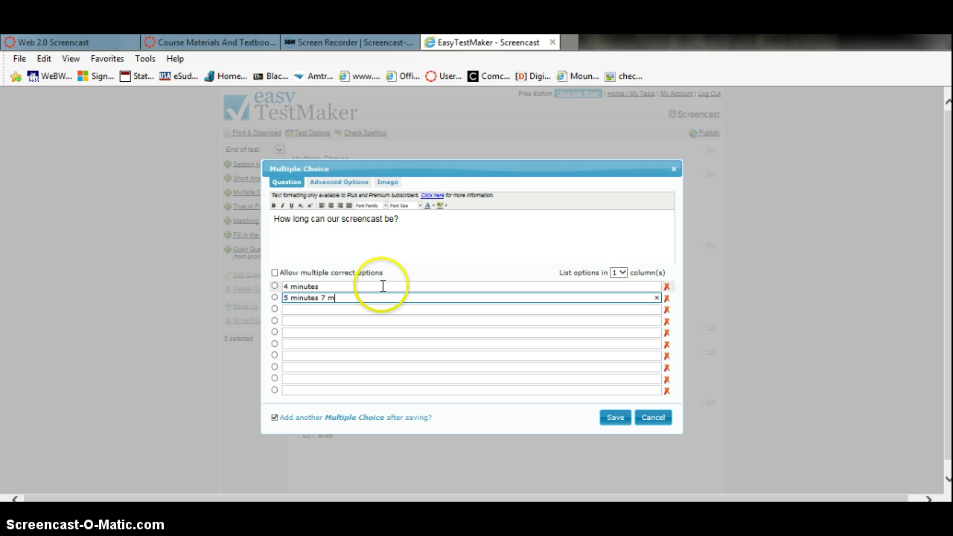
{"action": "key", "text": "Tab"}
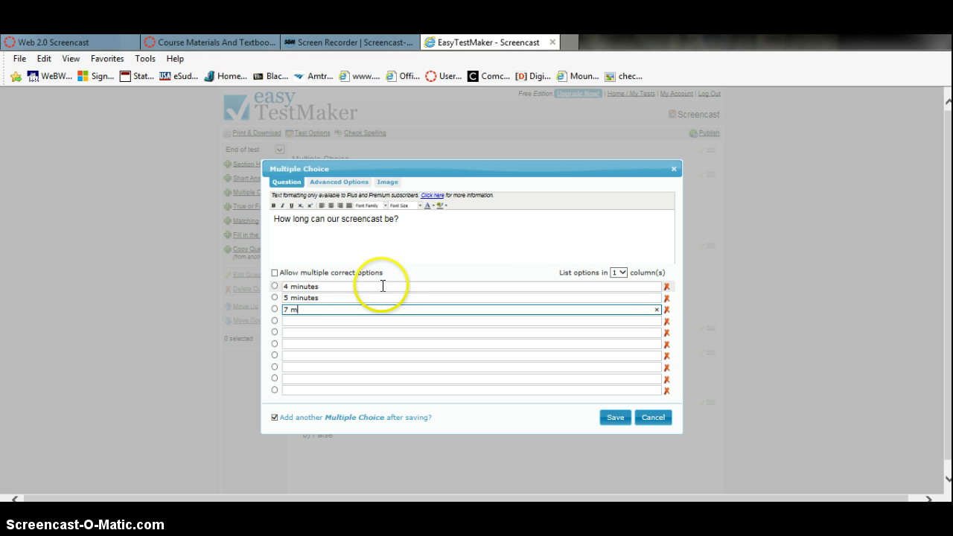
{"action": "type", "text": "7 minutes"}
{"action": "key", "text": "Tab"}
{"action": "type", "text": "2"}
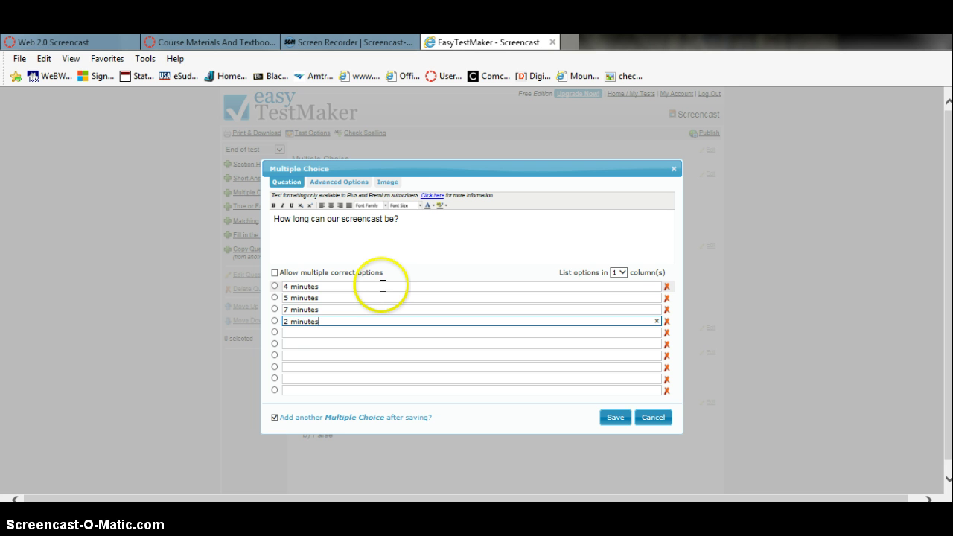
{"action": "left_click", "coordinate": [274, 309]}
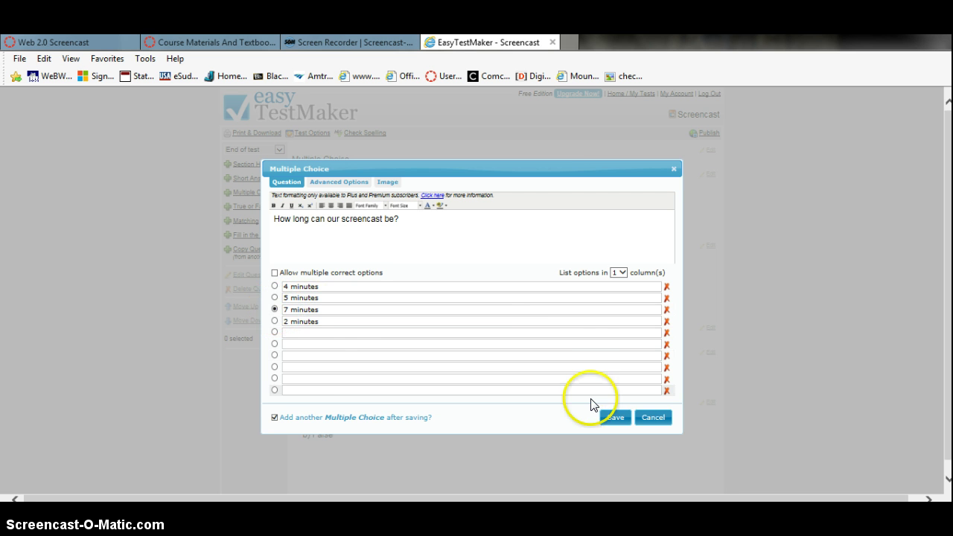
{"action": "left_click", "coordinate": [275, 419]}
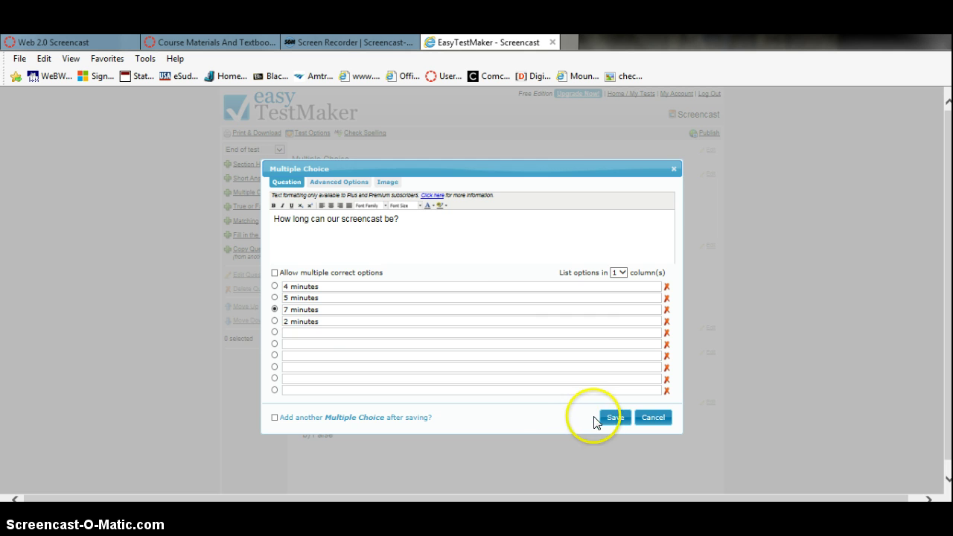
{"action": "left_click", "coordinate": [612, 420]}
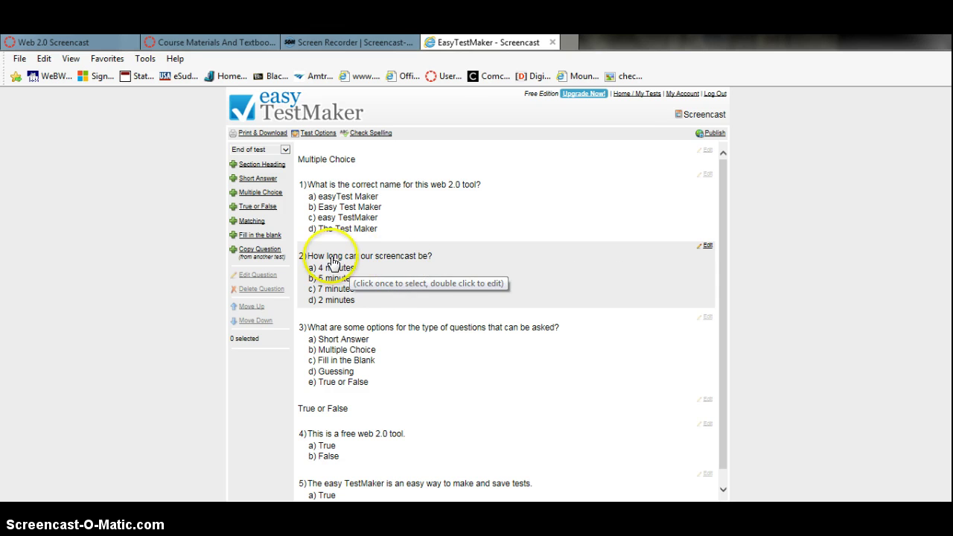
Save question 3 with Short Answer, Multiple Choice, Fill in the Blank and True or False correct.
{"action": "scroll", "coordinate": [392, 328], "scroll_direction": "down", "scroll_amount": 1}
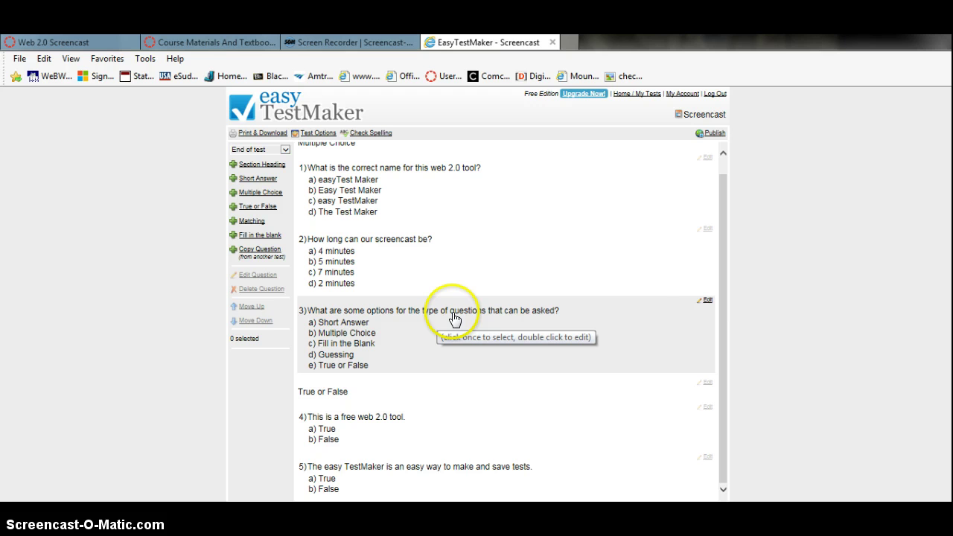
{"action": "left_click", "coordinate": [706, 301]}
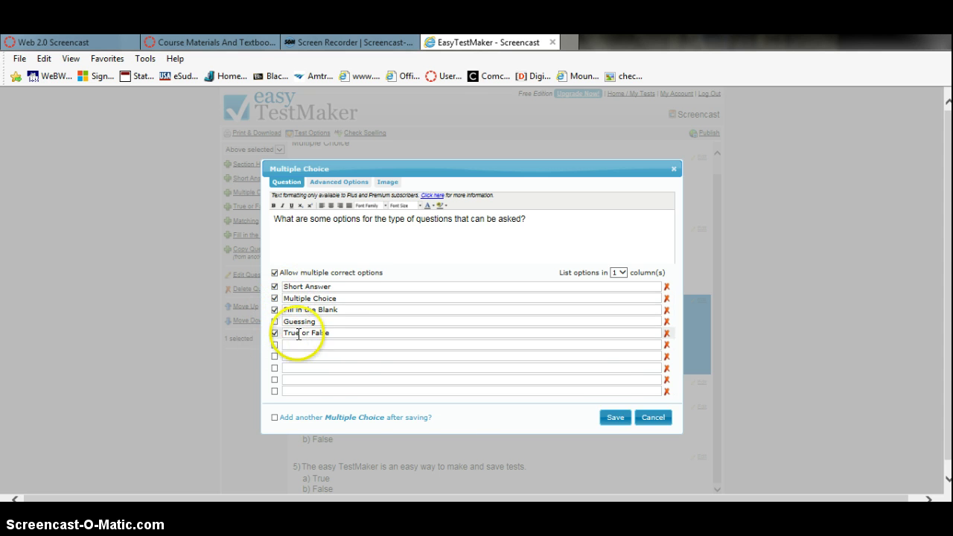
{"action": "left_click", "coordinate": [613, 418]}
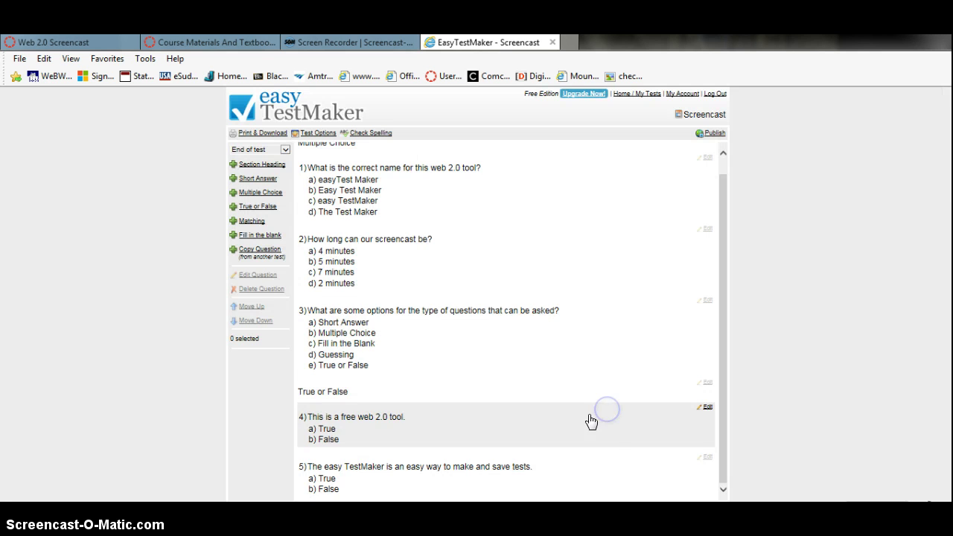
Start a new True or False question, then cancel it.
{"action": "left_click", "coordinate": [418, 307]}
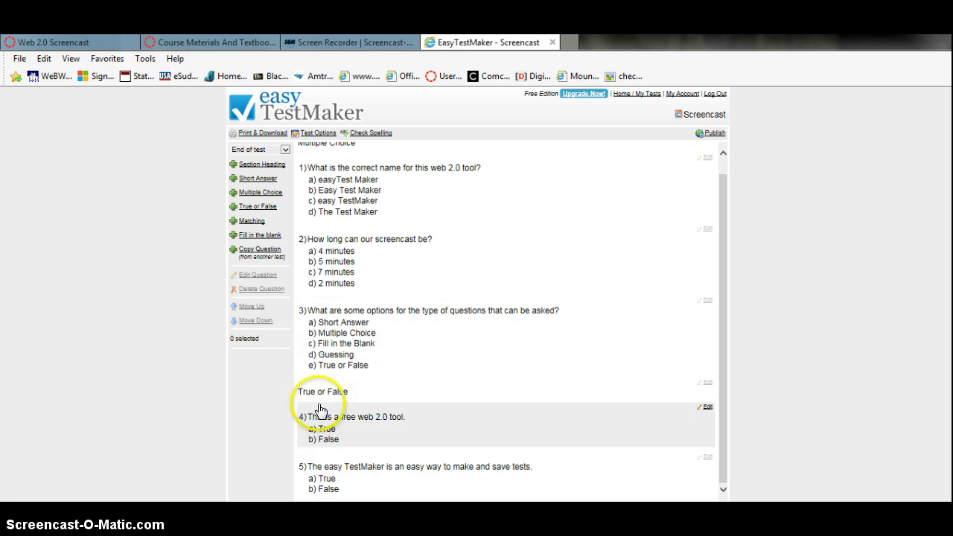
{"action": "left_click", "coordinate": [260, 209]}
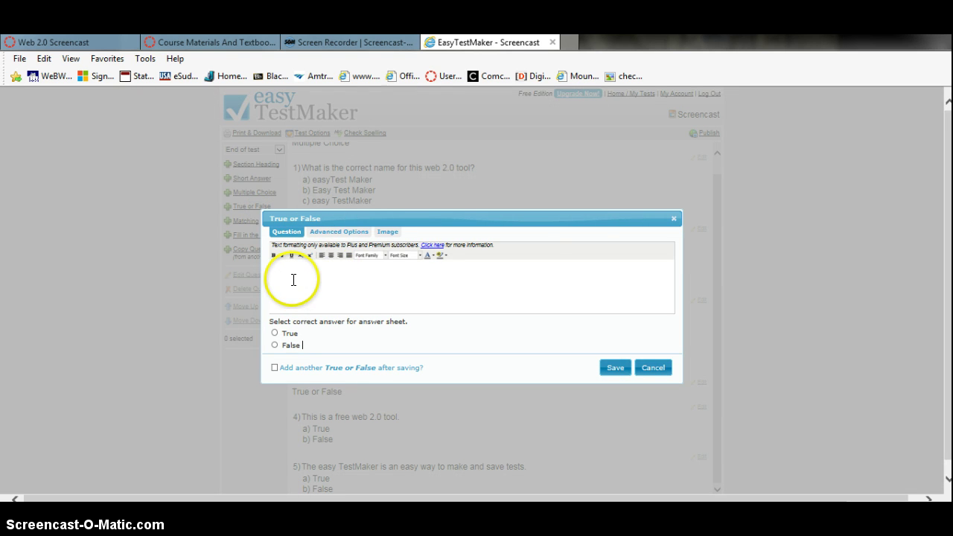
{"action": "left_click", "coordinate": [653, 368]}
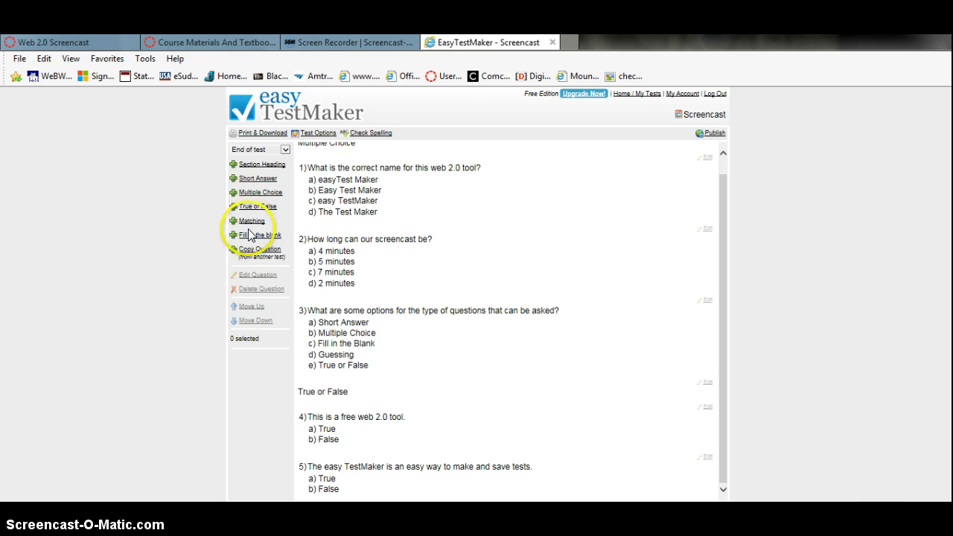
Add and save the fill-in-the-blank sentence about web tools, with 'web 2.0 tool' marked as the blank.
{"action": "left_click", "coordinate": [248, 235]}
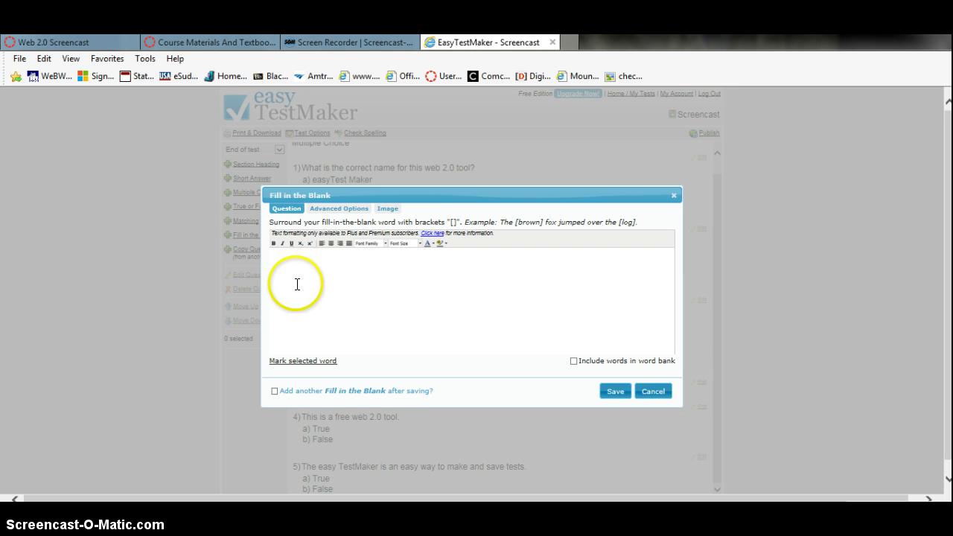
{"action": "left_click", "coordinate": [304, 309]}
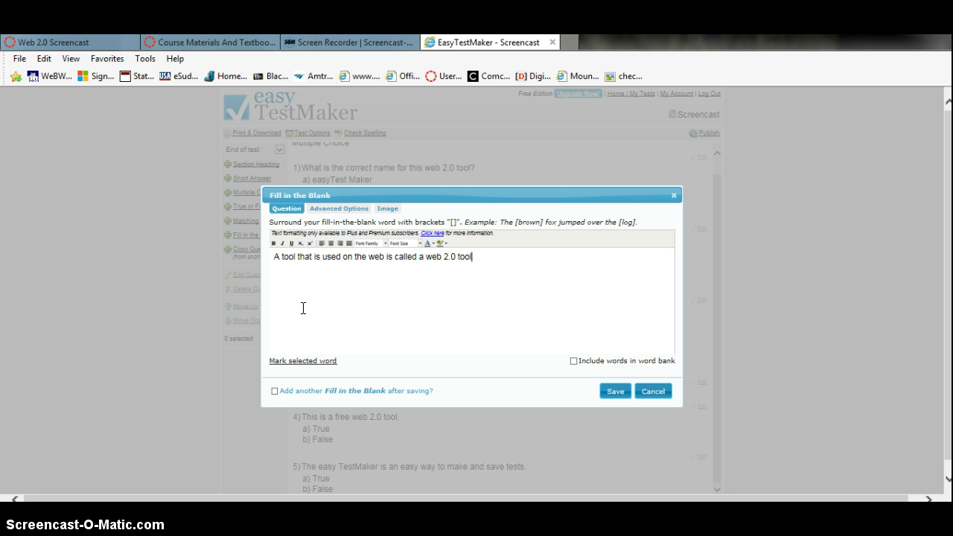
{"action": "left_click", "coordinate": [333, 363]}
{"action": "left_click", "coordinate": [566, 324]}
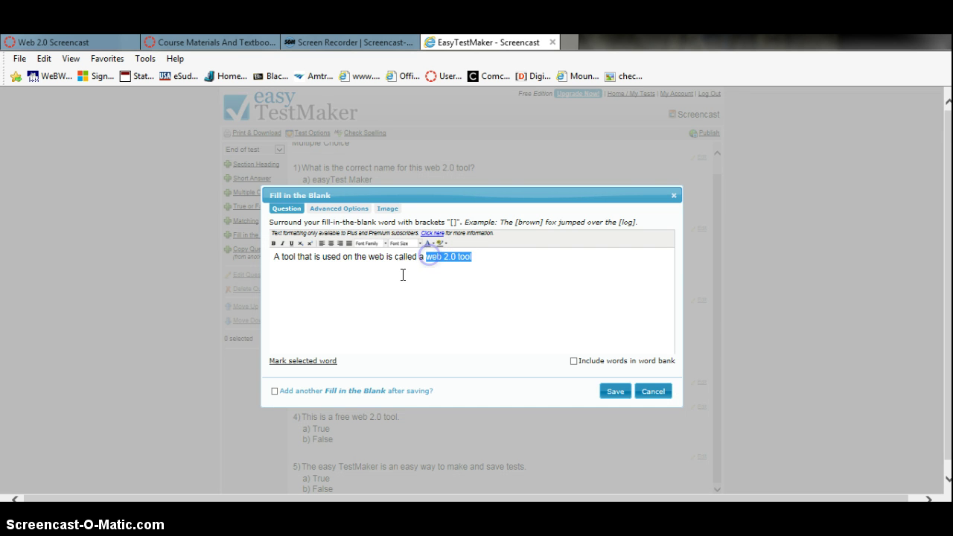
{"action": "left_click", "coordinate": [318, 363]}
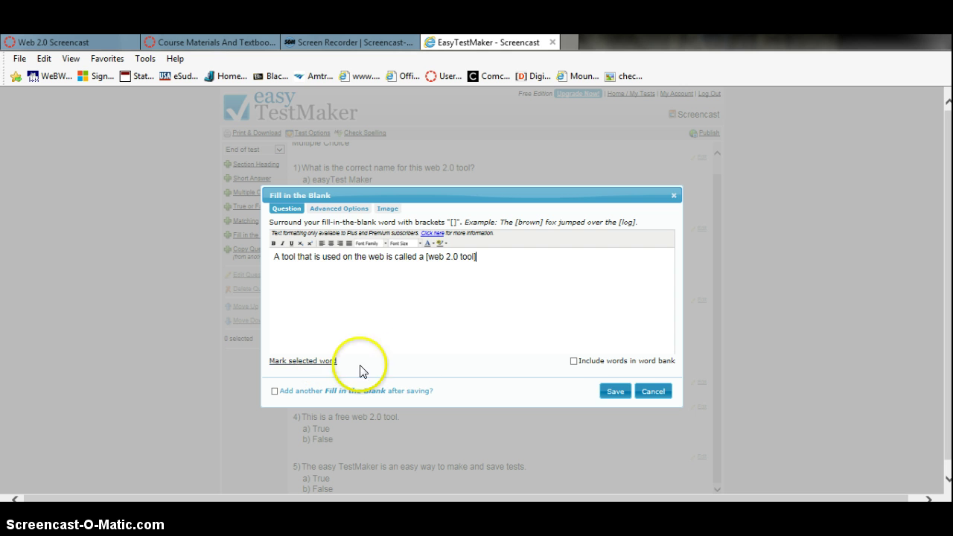
{"action": "left_click", "coordinate": [607, 394]}
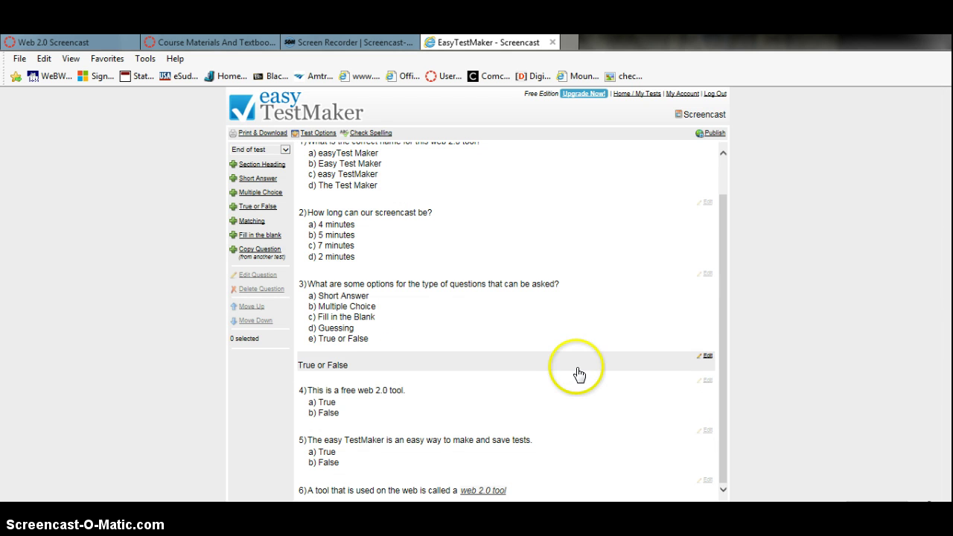
{"action": "left_click", "coordinate": [722, 339]}
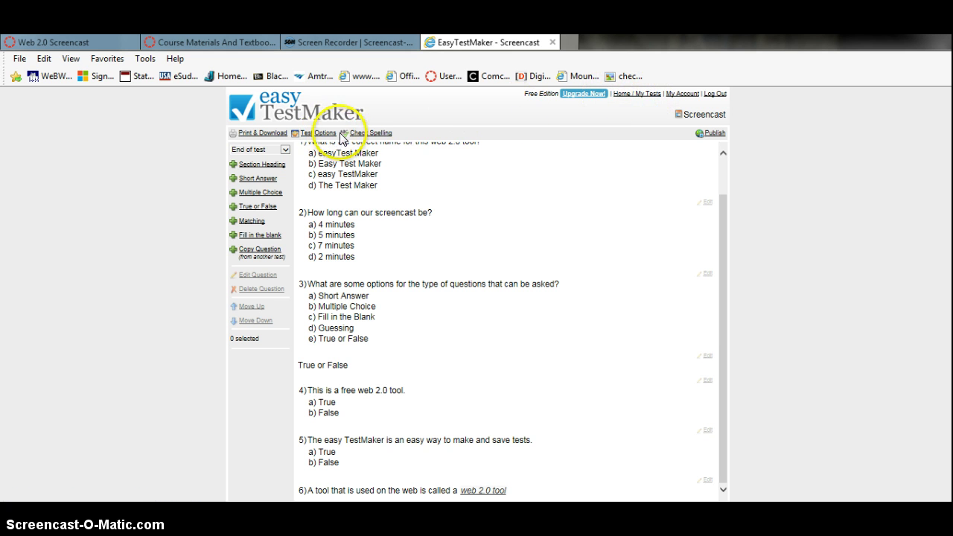
{"action": "left_click", "coordinate": [371, 134]}
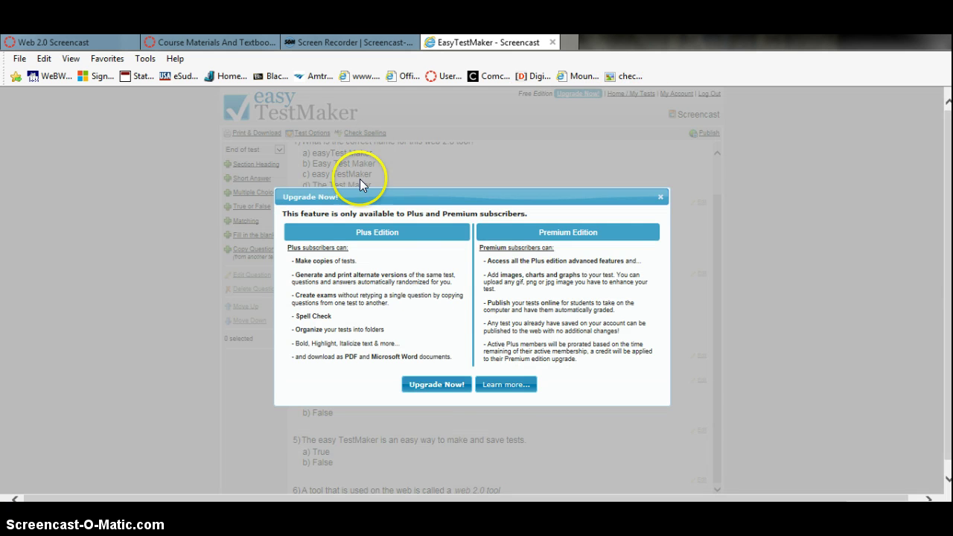
{"action": "left_click", "coordinate": [661, 198]}
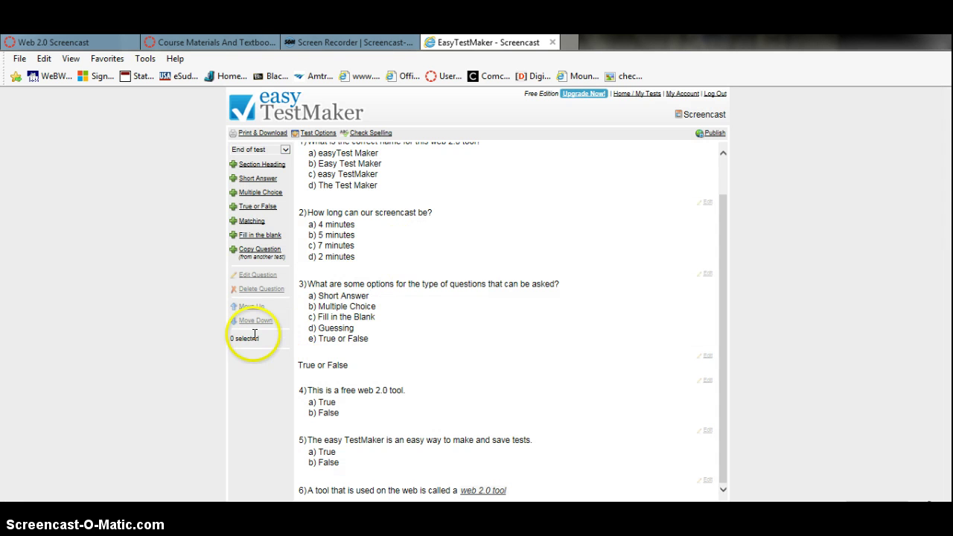
{"action": "left_click", "coordinate": [633, 96]}
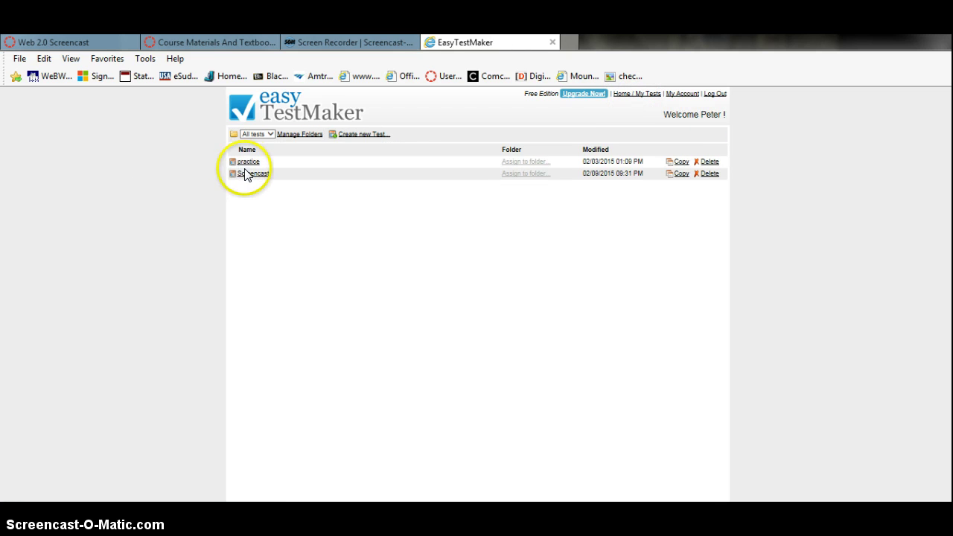
{"action": "left_click", "coordinate": [248, 163]}
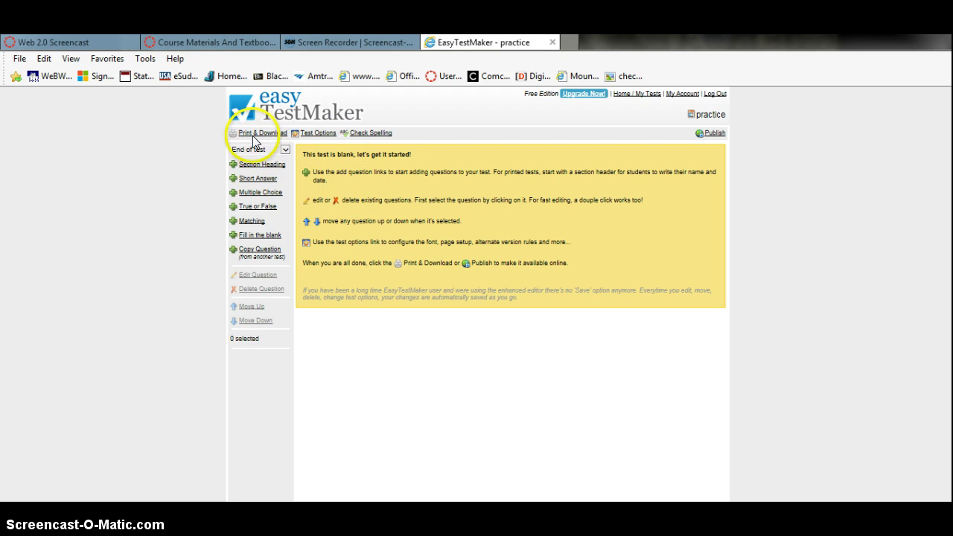
{"action": "left_click", "coordinate": [622, 94]}
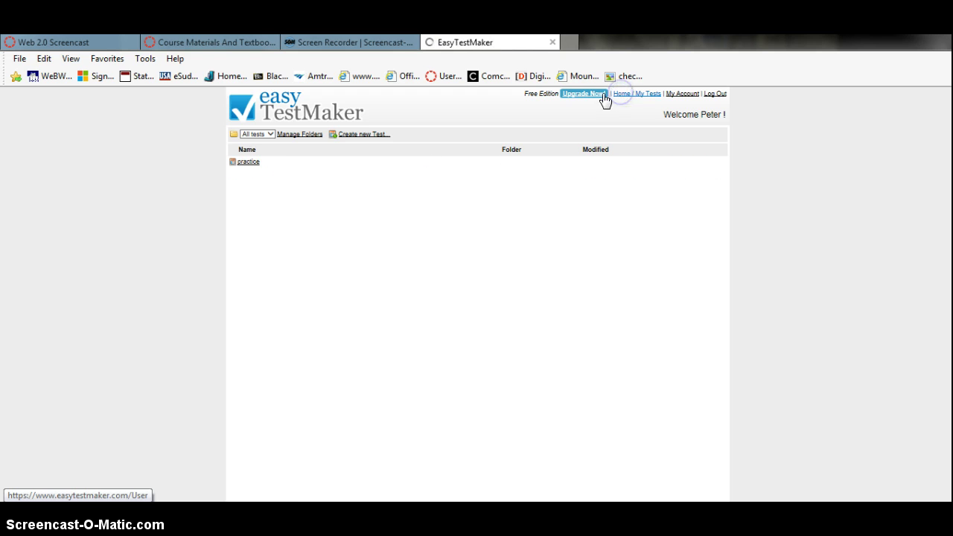
{"action": "left_click", "coordinate": [260, 178]}
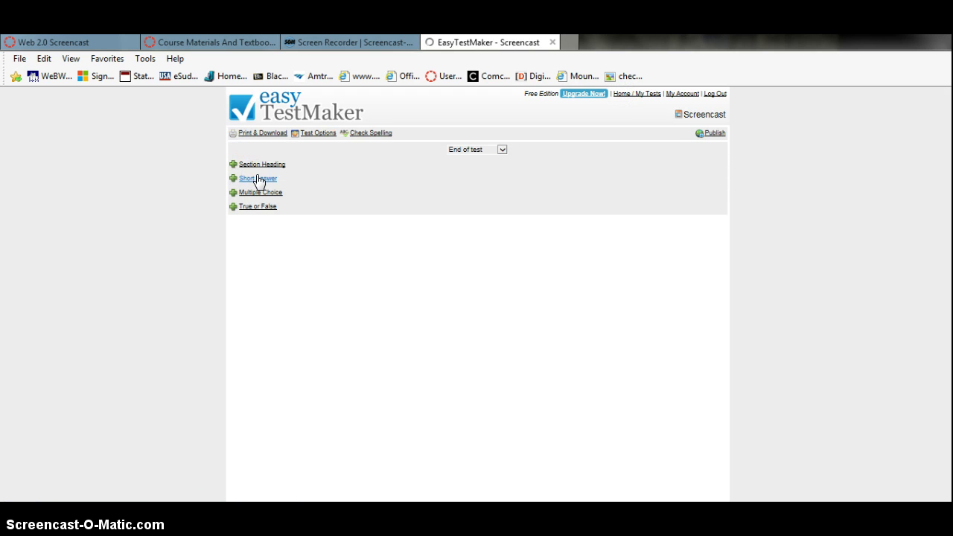